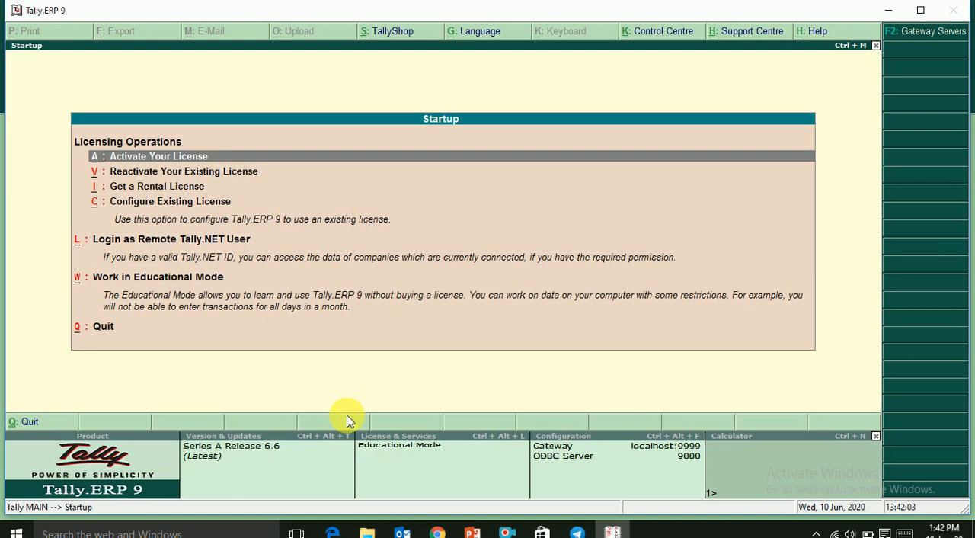
- Start working in Educational Mode from the startup options and maximize the program window
{"action": "key", "text": "Down"}
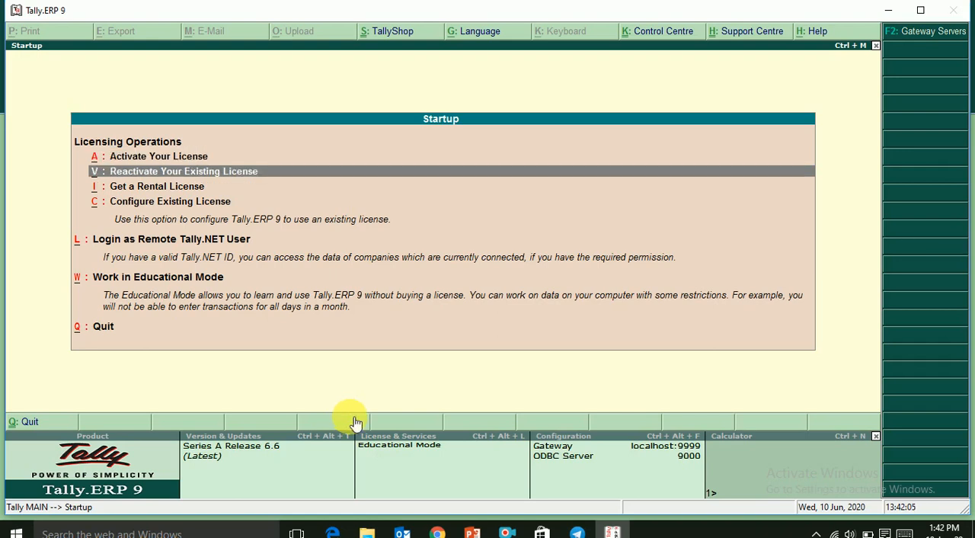
{"action": "key", "text": "Down"}
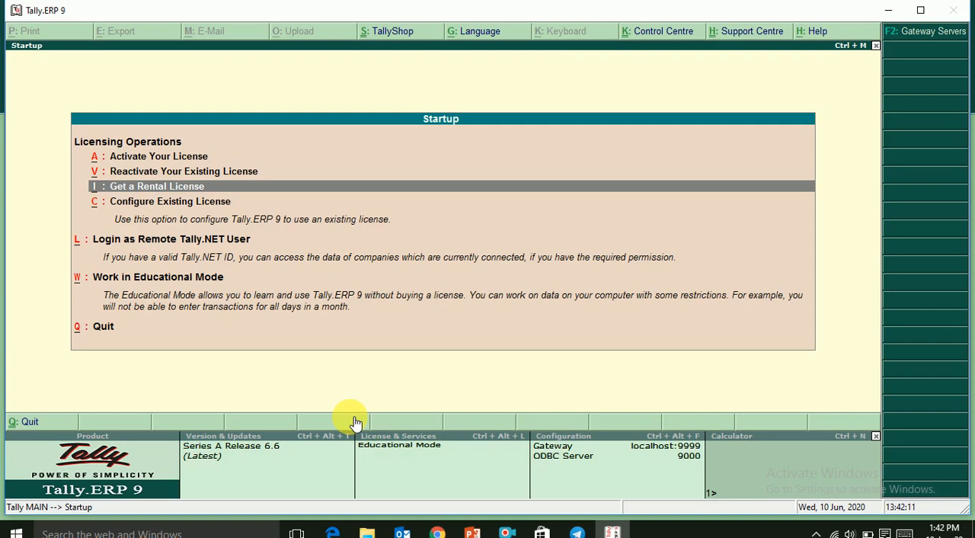
{"action": "key", "text": "Down"}
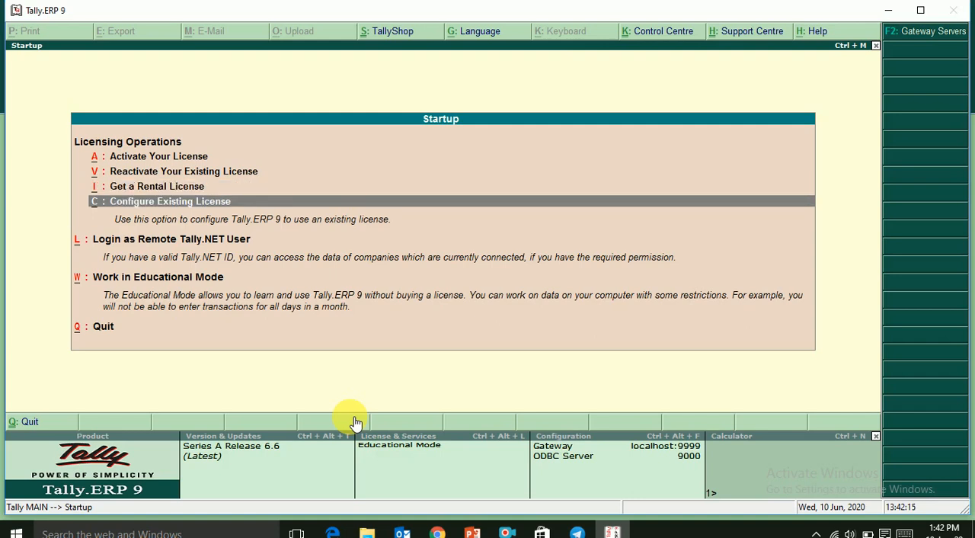
{"action": "key", "text": "Down"}
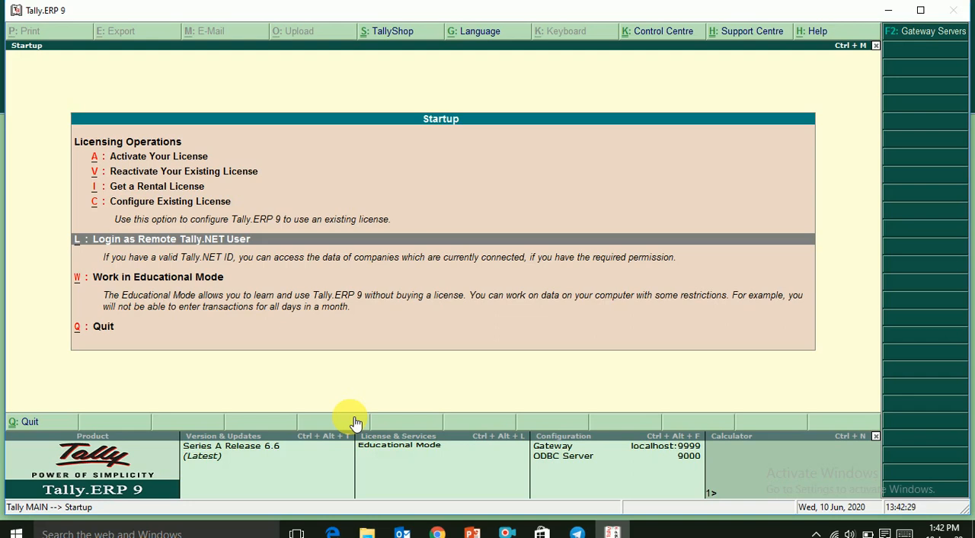
{"action": "key", "text": "Down"}
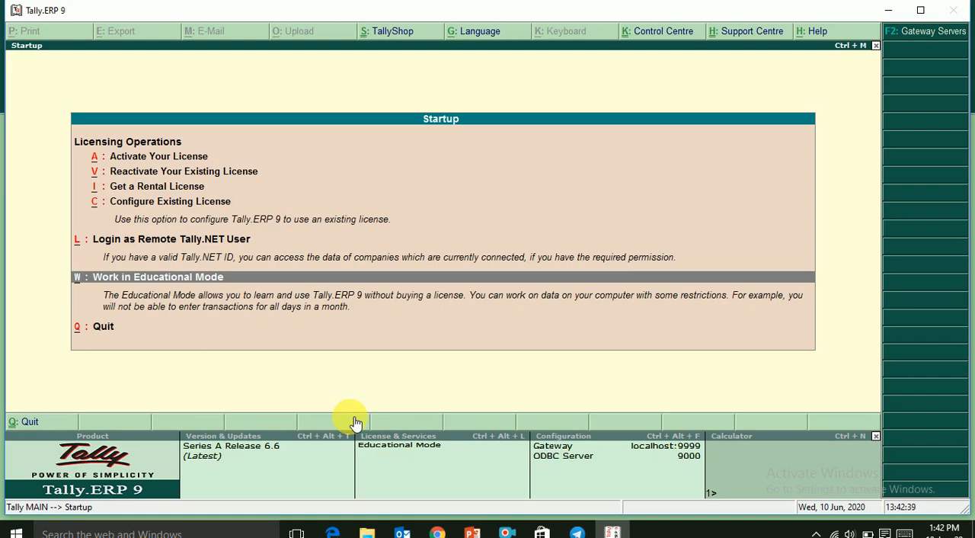
{"action": "key", "text": "Down"}
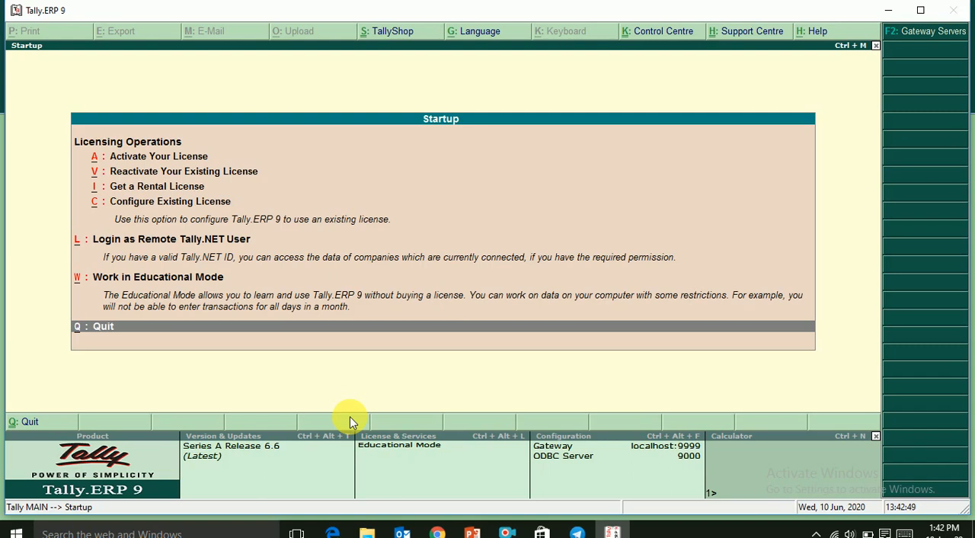
{"action": "key", "text": "Up"}
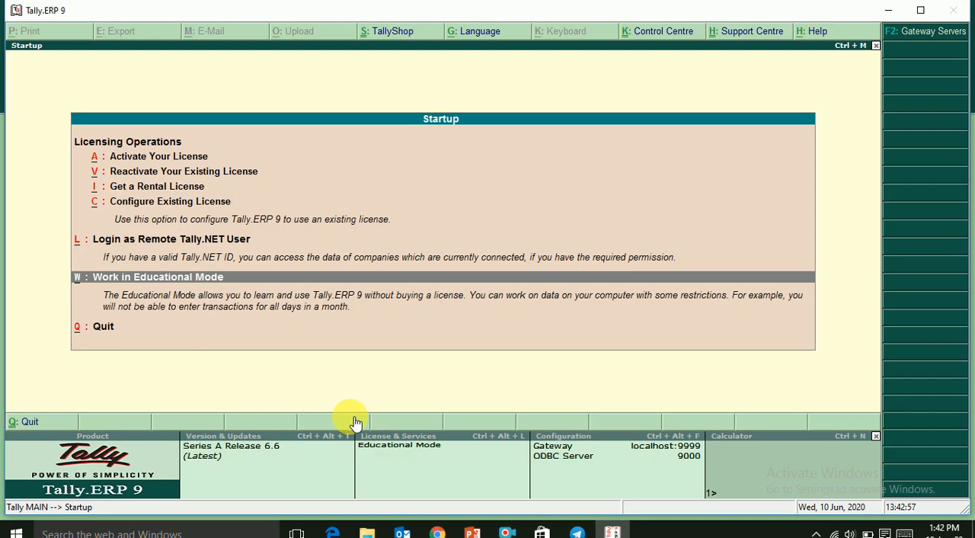
{"action": "key", "text": "Return"}
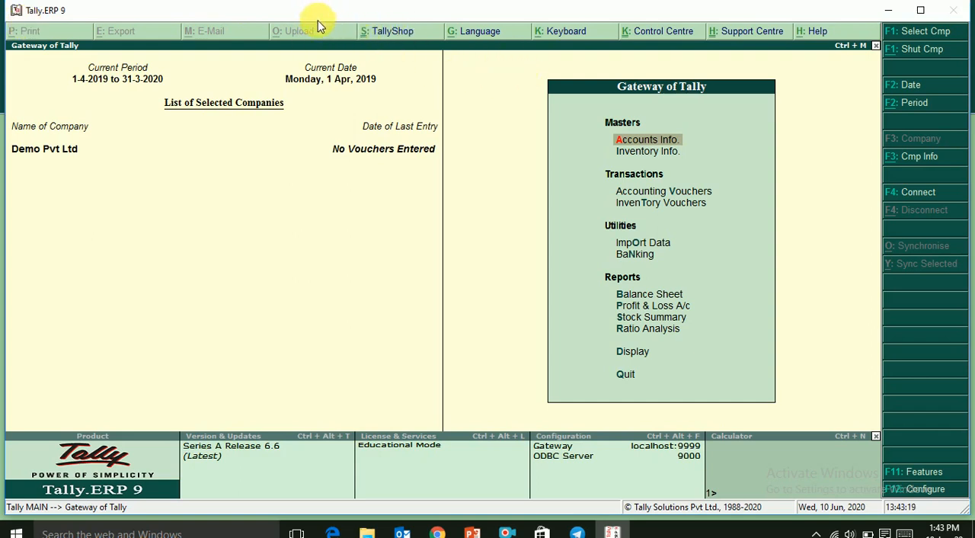
{"action": "double_click", "coordinate": [279, 17]}
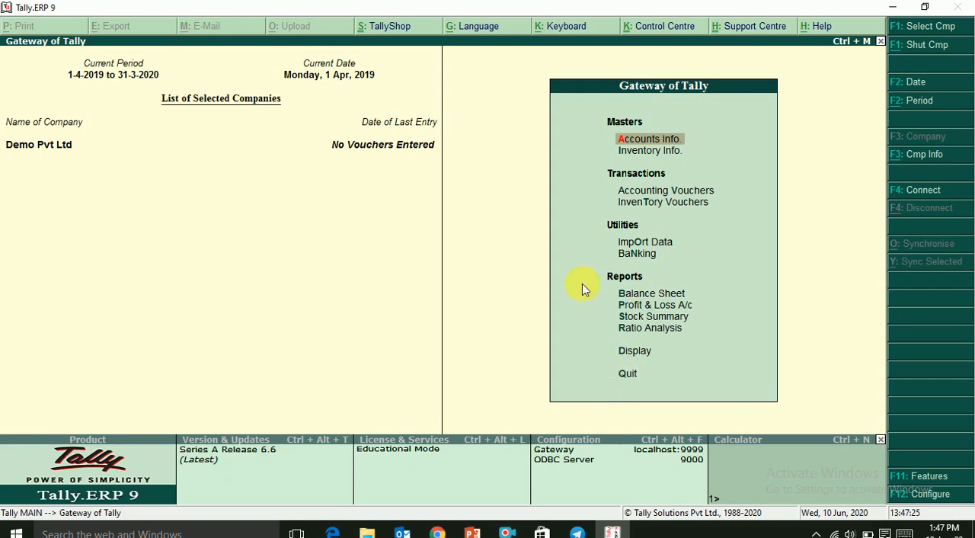
- Open the Create Company form from the company information options
{"action": "left_click", "coordinate": [928, 161]}
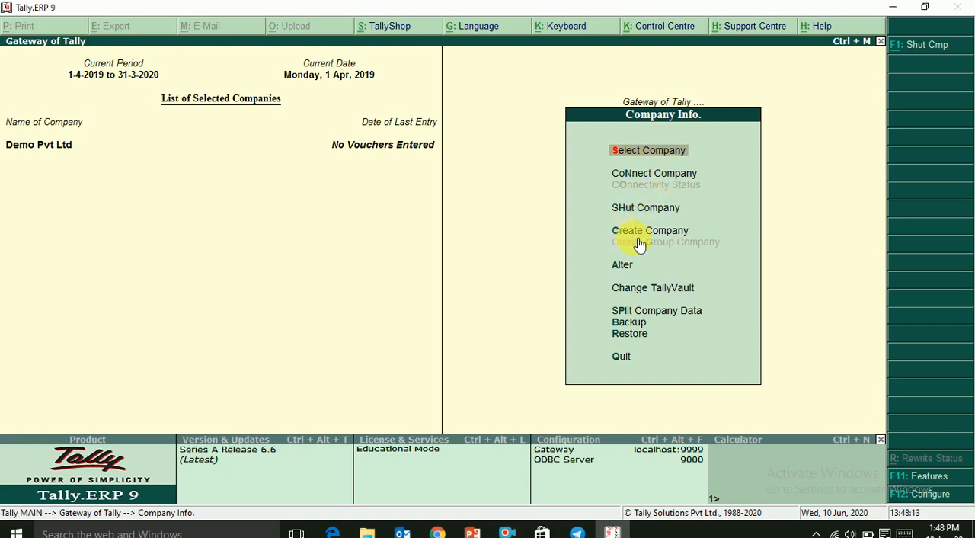
{"action": "key", "text": "Down"}
{"action": "key", "text": "Down"}
{"action": "key", "text": "Down"}
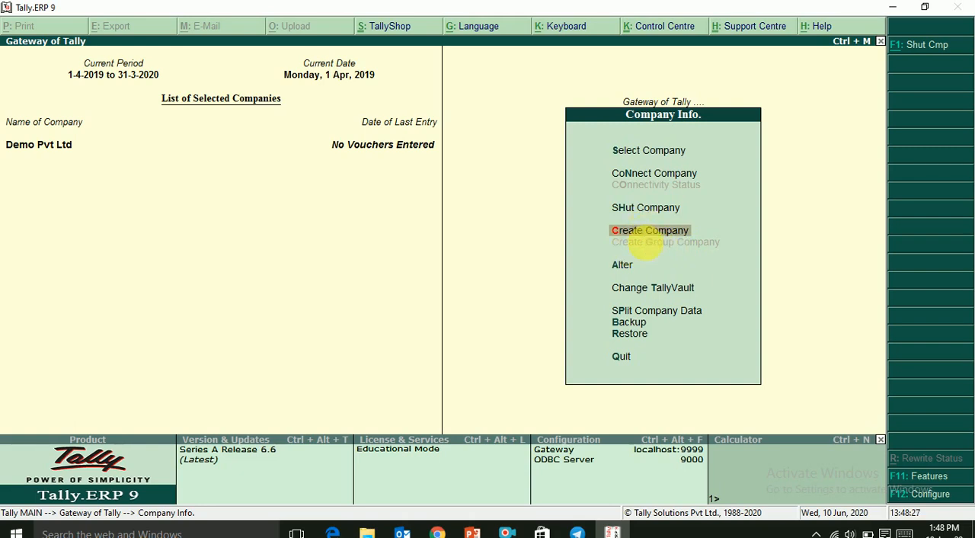
{"action": "key", "text": "Down"}
{"action": "key", "text": "Down"}
{"action": "key", "text": "Down"}
{"action": "key", "text": "Down"}
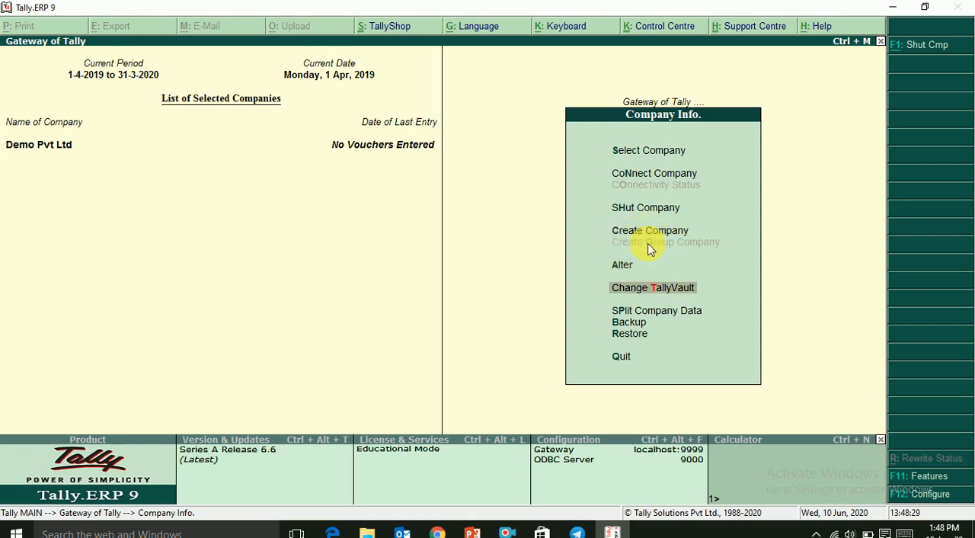
{"action": "key", "text": "Down"}
{"action": "key", "text": "Down"}
{"action": "key", "text": "Down"}
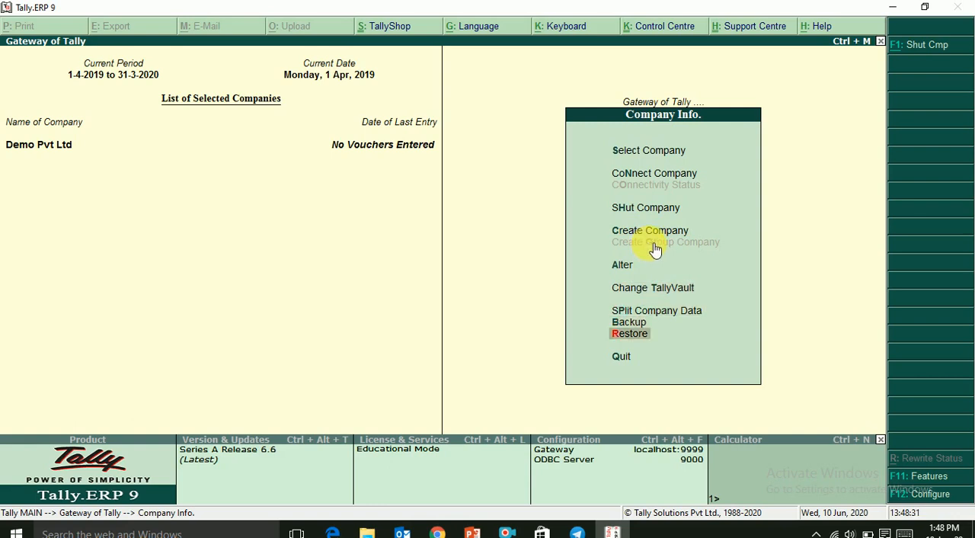
{"action": "key", "text": "Up"}
{"action": "key", "text": "Up"}
{"action": "key", "text": "Up"}
{"action": "key", "text": "Up"}
{"action": "key", "text": "Up"}
{"action": "key", "text": "Up"}
{"action": "key", "text": "Up"}
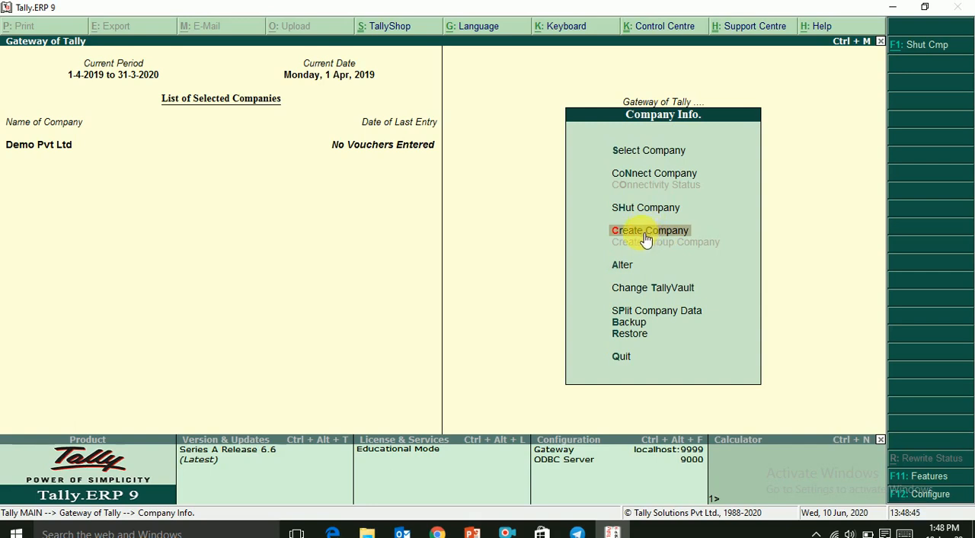
{"action": "key", "text": "Up"}
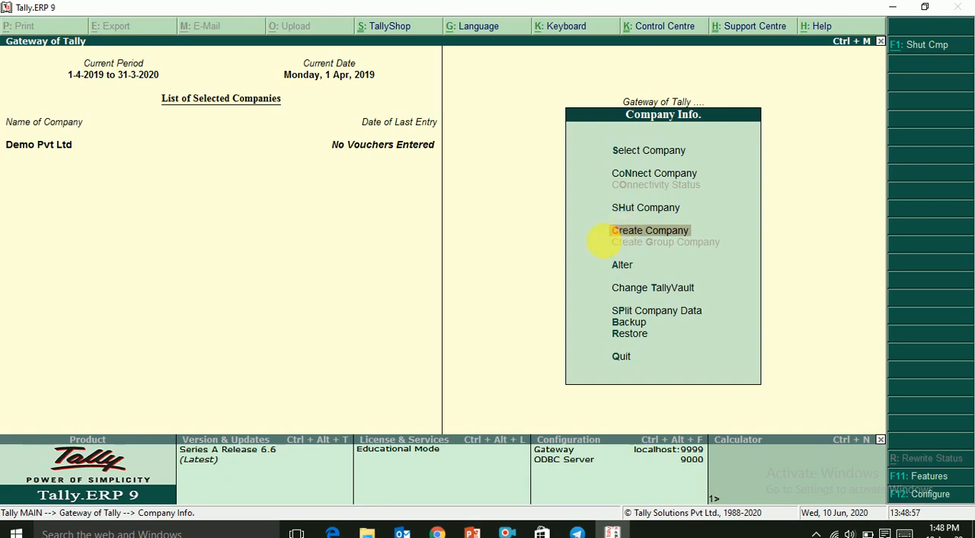
{"action": "left_click", "coordinate": [623, 237]}
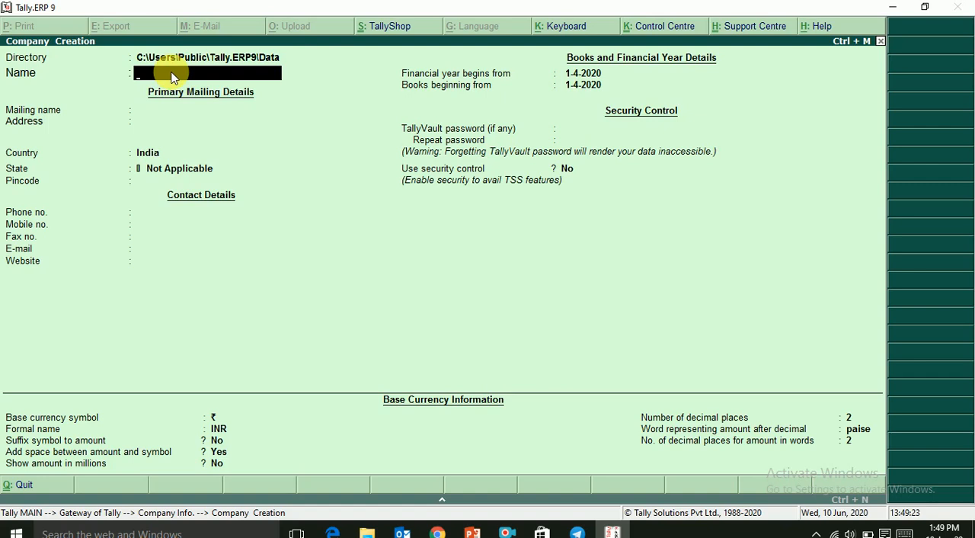
- Name the new company Yashcomputers Pvt Ltd and keep the same text as its mailing name
{"action": "type", "text": "Yash Pvt Ltd"}
{"action": "type", "text": "computers"}
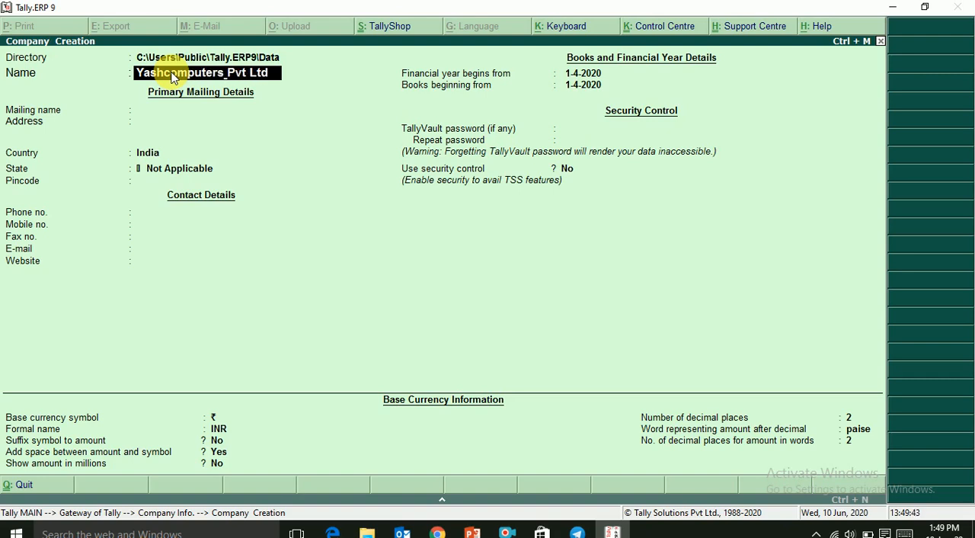
{"action": "key", "text": "Return"}
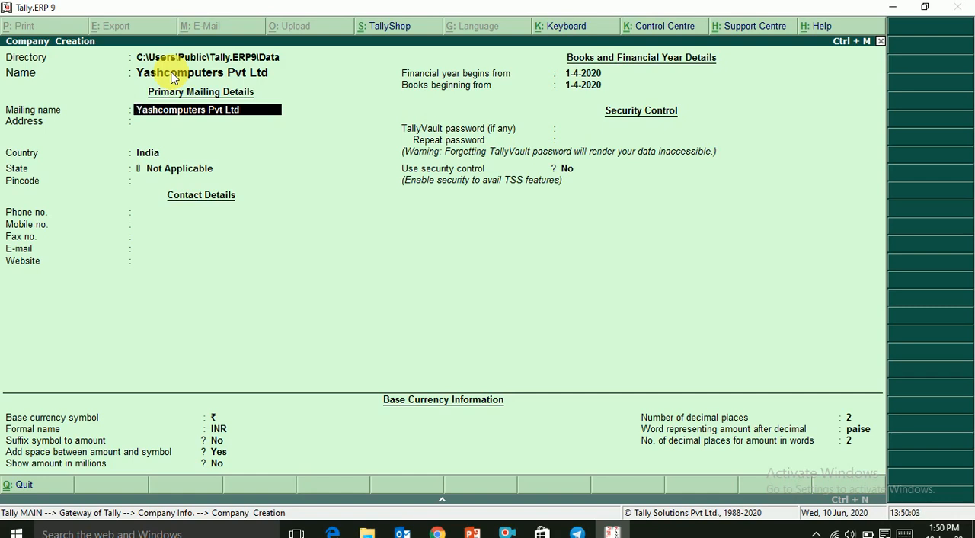
{"action": "key", "text": "Return"}
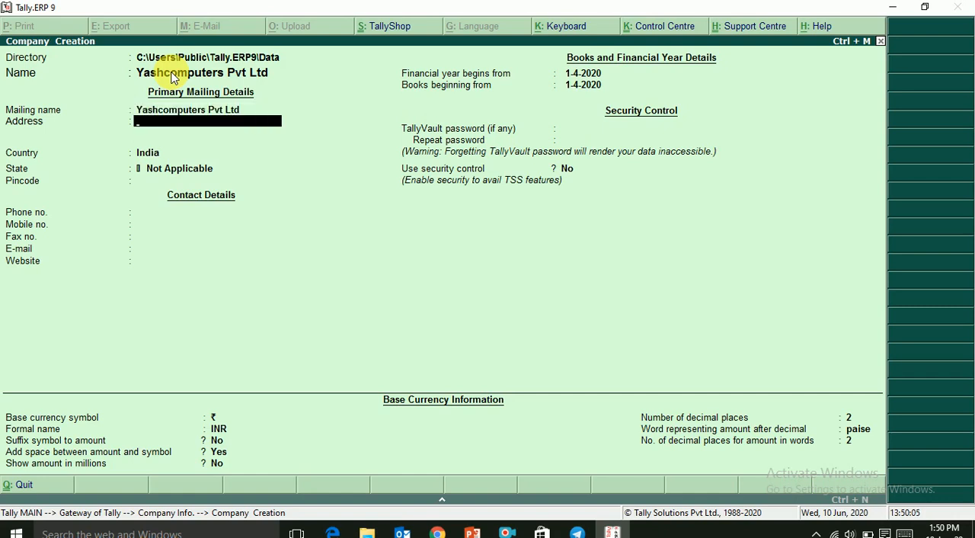
- Enter the company's street address and city on one line, leaving the second address line blank
{"action": "type", "text": "M.G RP"}
{"action": "key", "text": "BackSpace"}
{"action": "type", "text": "OAD PUNE"}
{"action": "key", "text": "Return"}
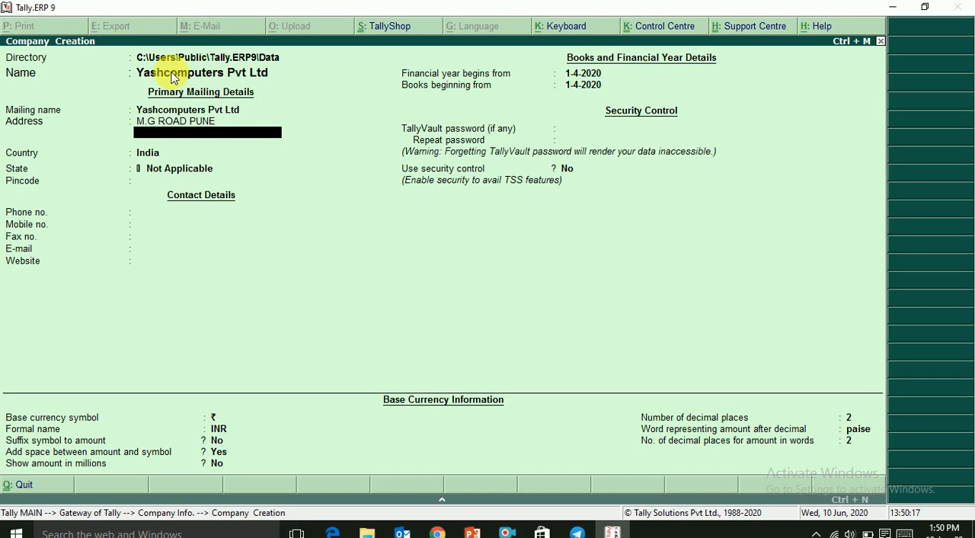
{"action": "key", "text": "Return"}
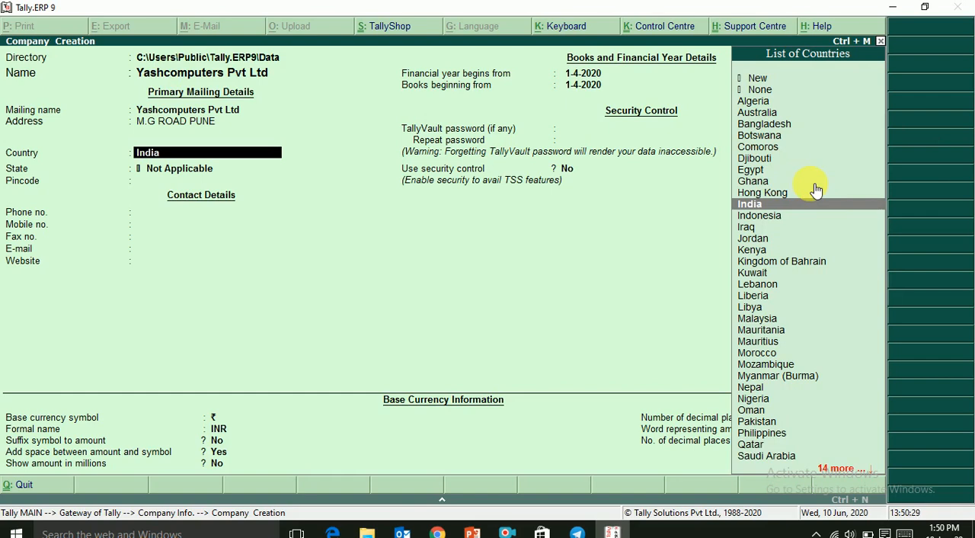
- Keep India as the company's country and set its state to Maharashtra
{"action": "key", "text": "Return"}
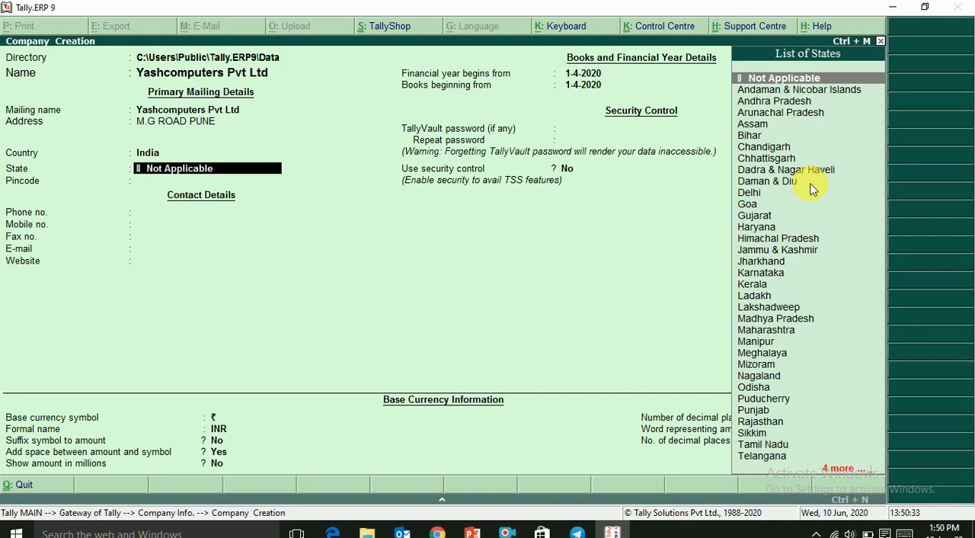
{"action": "key", "text": "Down"}
{"action": "key", "text": "Down"}
{"action": "key", "text": "Down"}
{"action": "key", "text": "Down"}
{"action": "key", "text": "Down"}
{"action": "key", "text": "Down"}
{"action": "key", "text": "Down"}
{"action": "key", "text": "Down"}
{"action": "key", "text": "Down"}
{"action": "key", "text": "Down"}
{"action": "key", "text": "Down"}
{"action": "key", "text": "Down"}
{"action": "key", "text": "Down"}
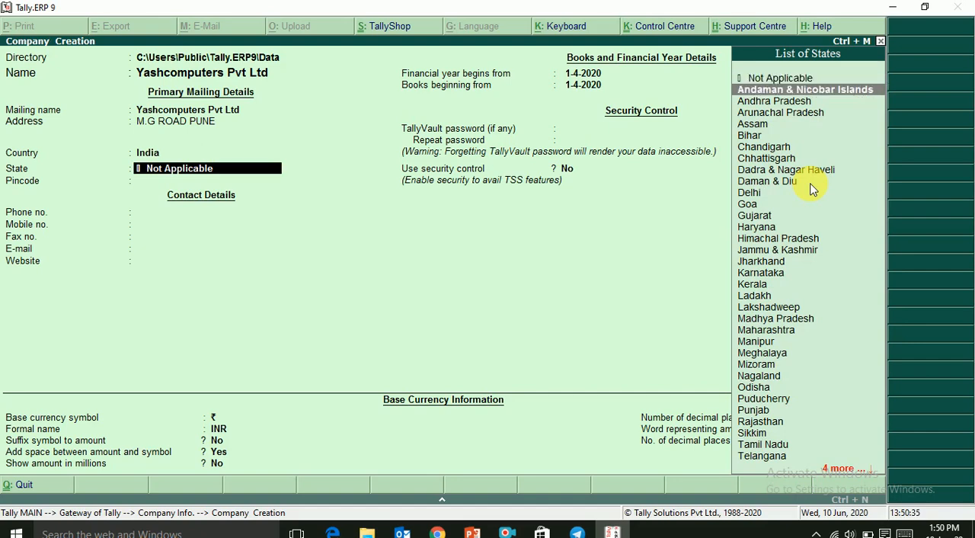
{"action": "key", "text": "Down"}
{"action": "key", "text": "Down"}
{"action": "key", "text": "Down"}
{"action": "key", "text": "Down"}
{"action": "key", "text": "Down"}
{"action": "key", "text": "Down"}
{"action": "key", "text": "Down"}
{"action": "key", "text": "Down"}
{"action": "key", "text": "Down"}
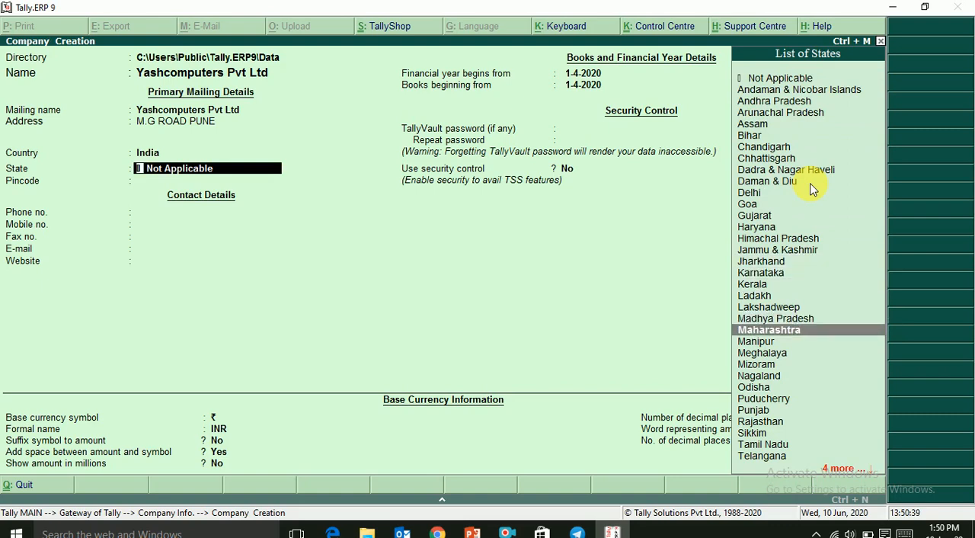
{"action": "key", "text": "Return"}
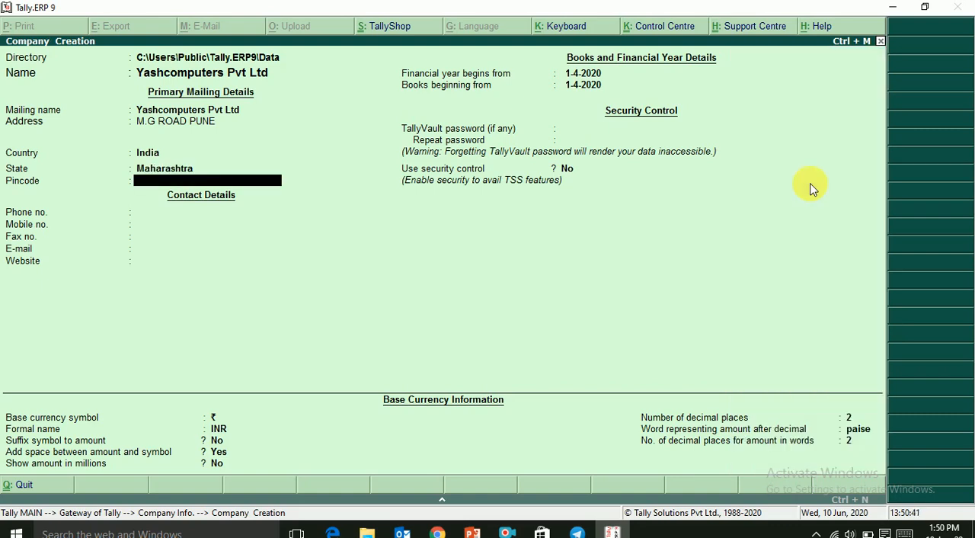
- Fill in the postal code of the company's address
{"action": "type", "text": "41105111"}
{"action": "key", "text": "Return"}
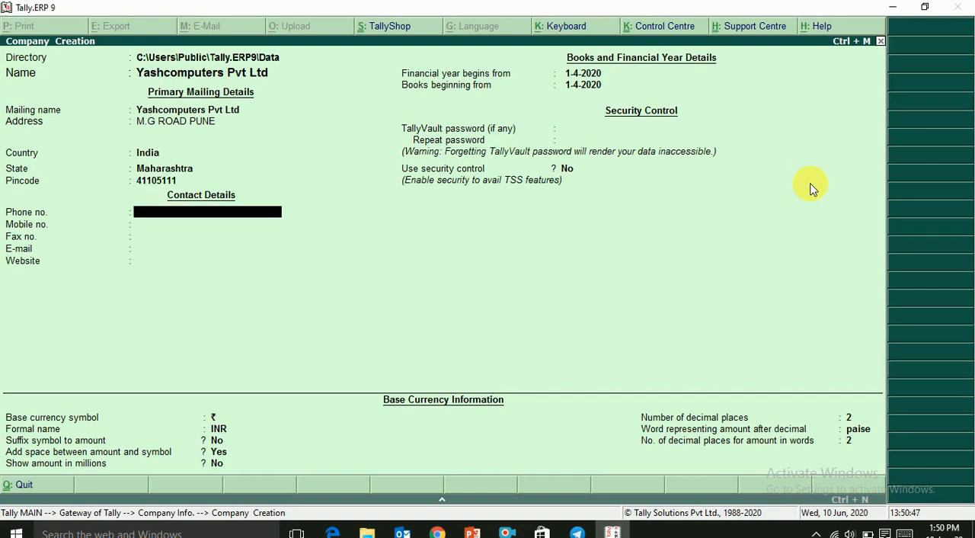
- Enter the company's phone and mobile numbers, leaving fax, e-mail and website blank
{"action": "key", "text": "Return"}
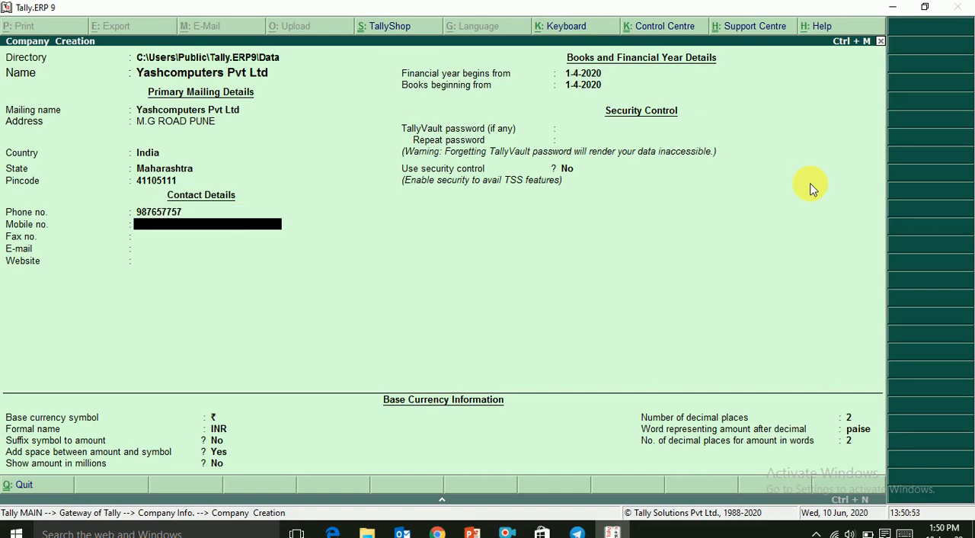
{"action": "key", "text": "Return"}
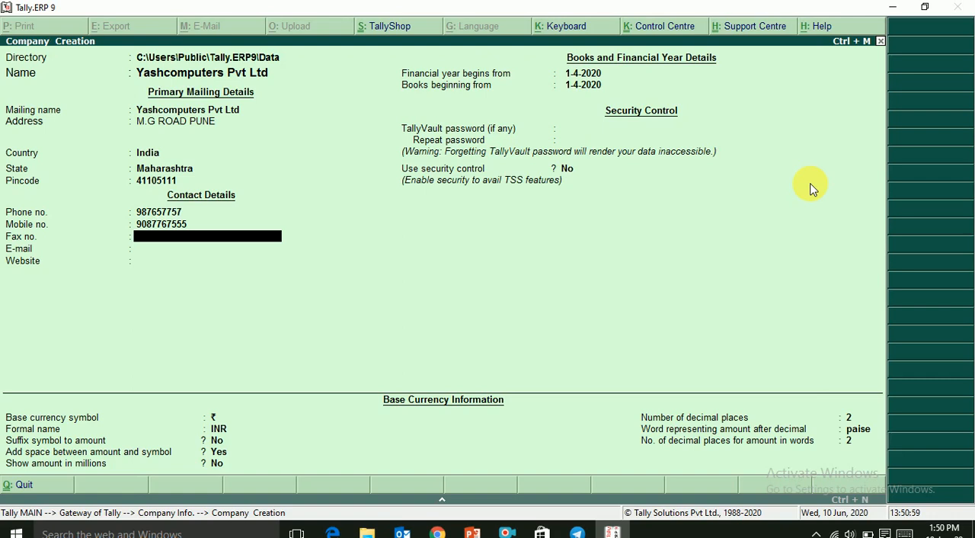
{"action": "key", "text": "Return"}
{"action": "key", "text": "Return"}
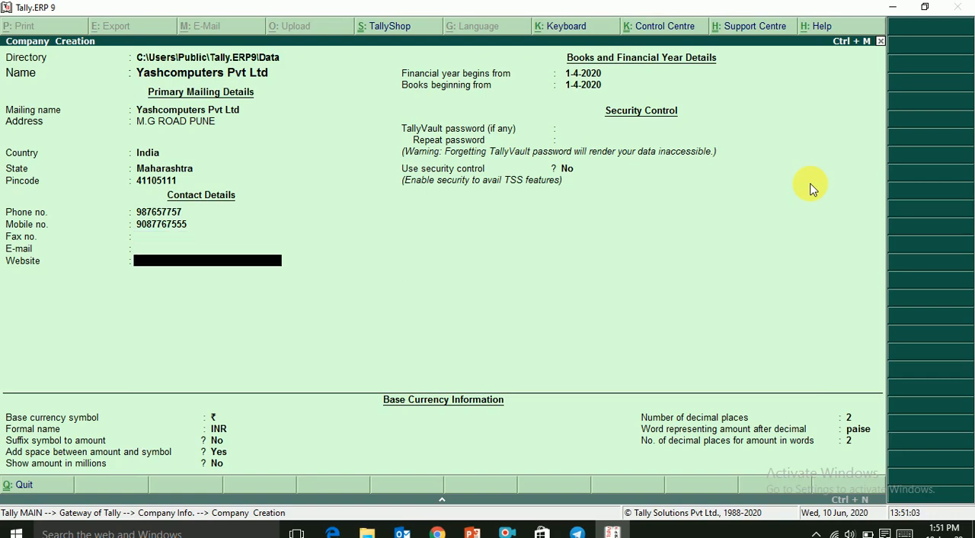
{"action": "key", "text": "Return"}
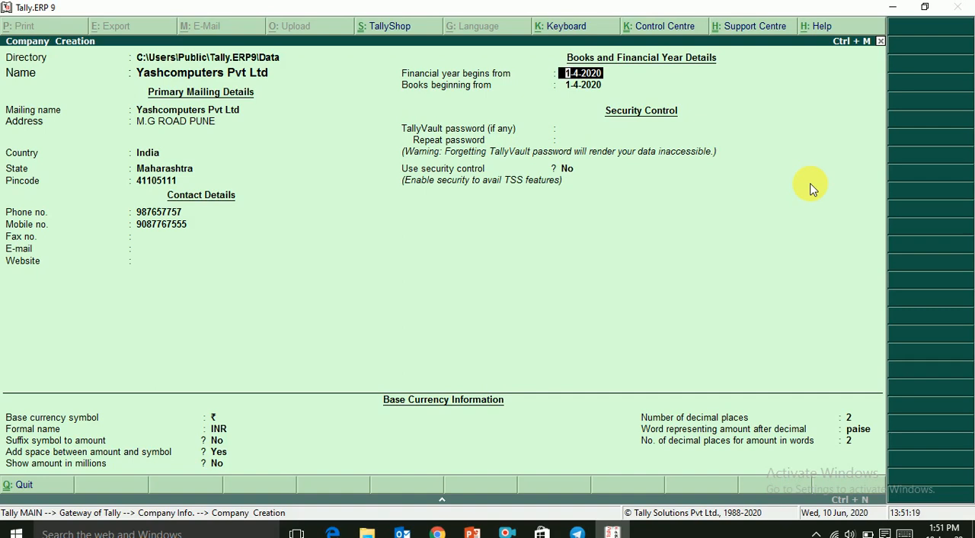
- Accept 1-4-2020 for the financial year and books start, with no TallyVault password and security control set to No
{"action": "key", "text": "Return"}
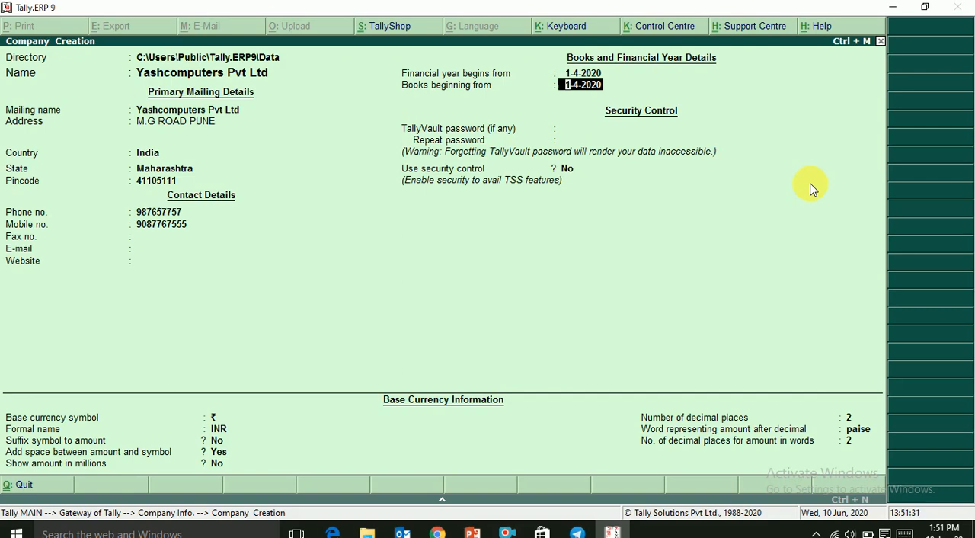
{"action": "key", "text": "Return"}
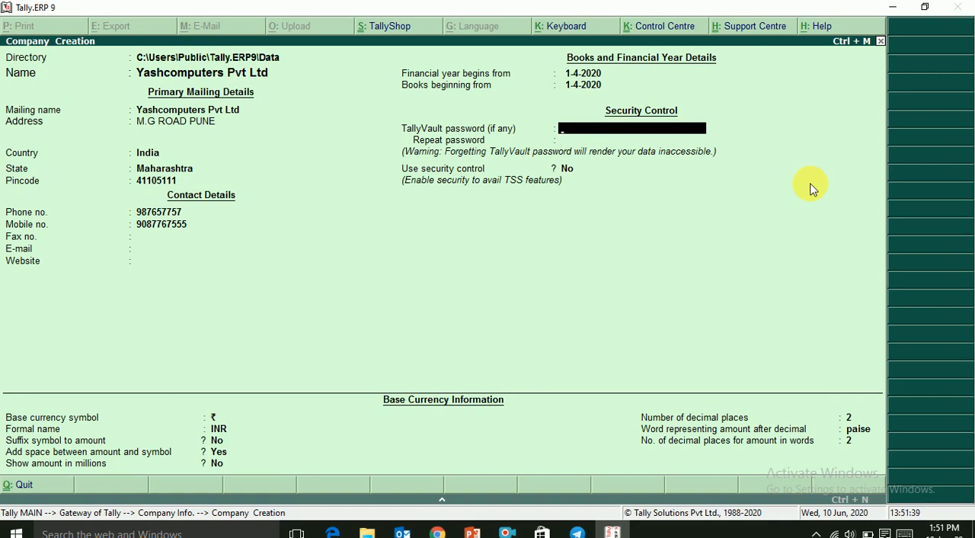
{"action": "key", "text": "Return"}
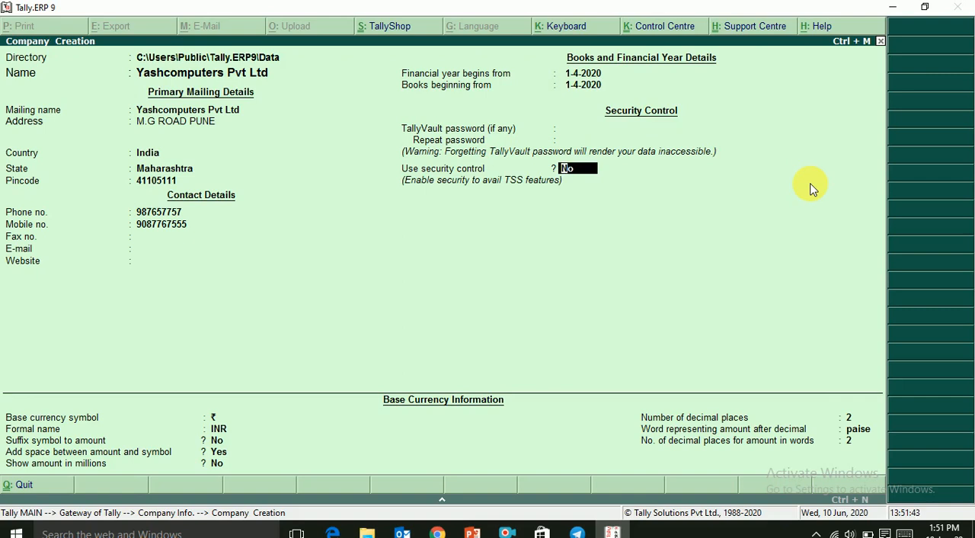
{"action": "key", "text": "Return"}
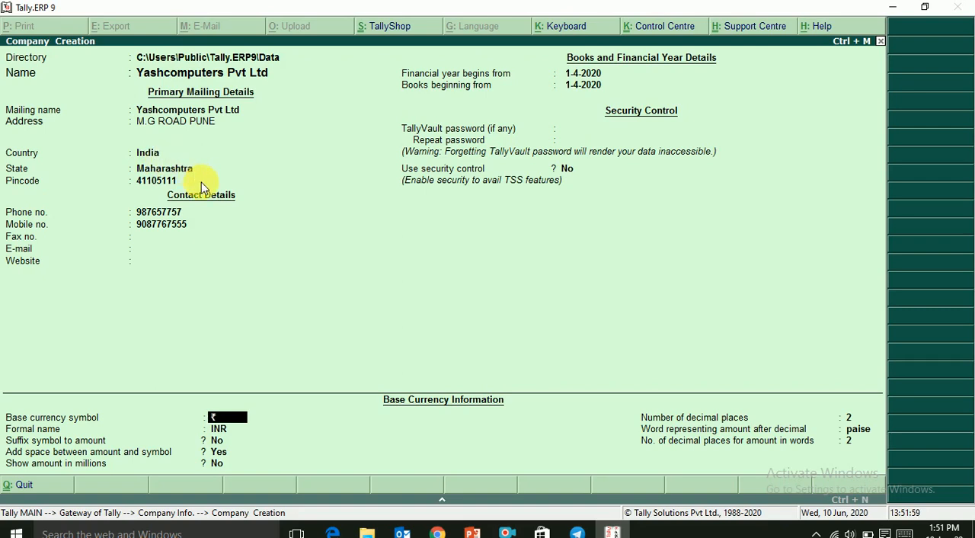
- Accept base currency ₹ with formal name INR, suffix symbol No, space between amount and symbol Yes, and amounts in millions No
{"action": "key", "text": "Return"}
{"action": "key", "text": "Return"}
{"action": "key", "text": "Return"}
{"action": "key", "text": "Return"}
{"action": "key", "text": "Return"}
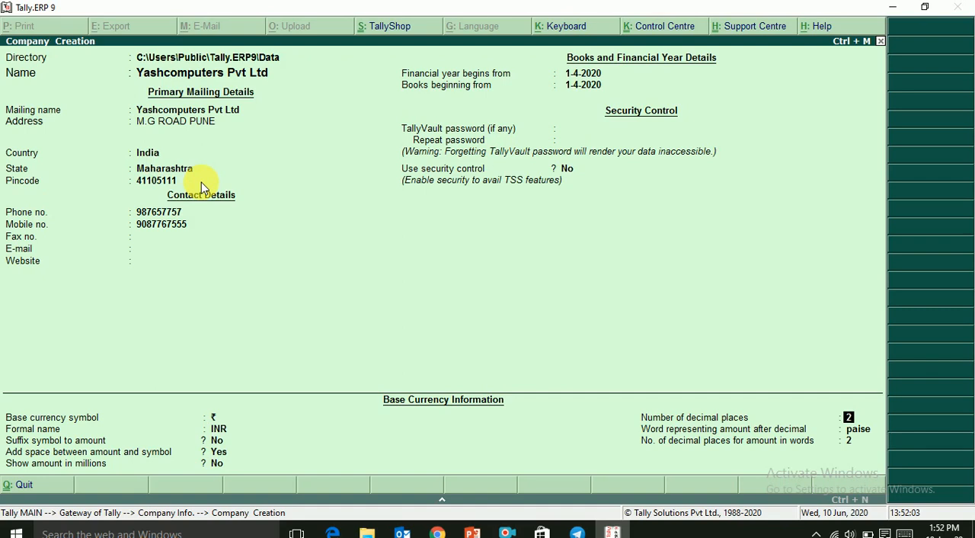
- Accept 2 decimal places, paise as the decimal word and 2 decimals for amounts in words, and save the new company
{"action": "key", "text": "Return"}
{"action": "key", "text": "Return"}
{"action": "key", "text": "Return"}
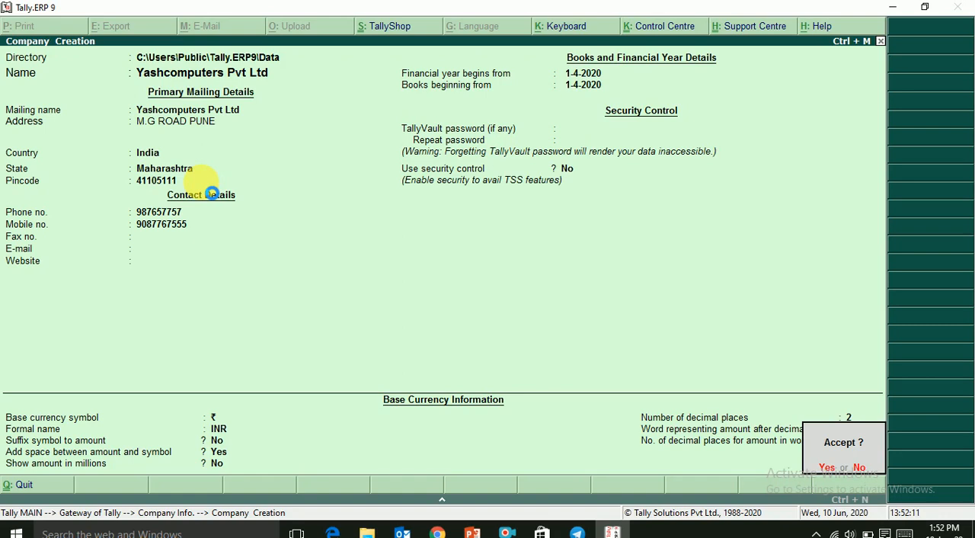
{"action": "key", "text": "Return"}
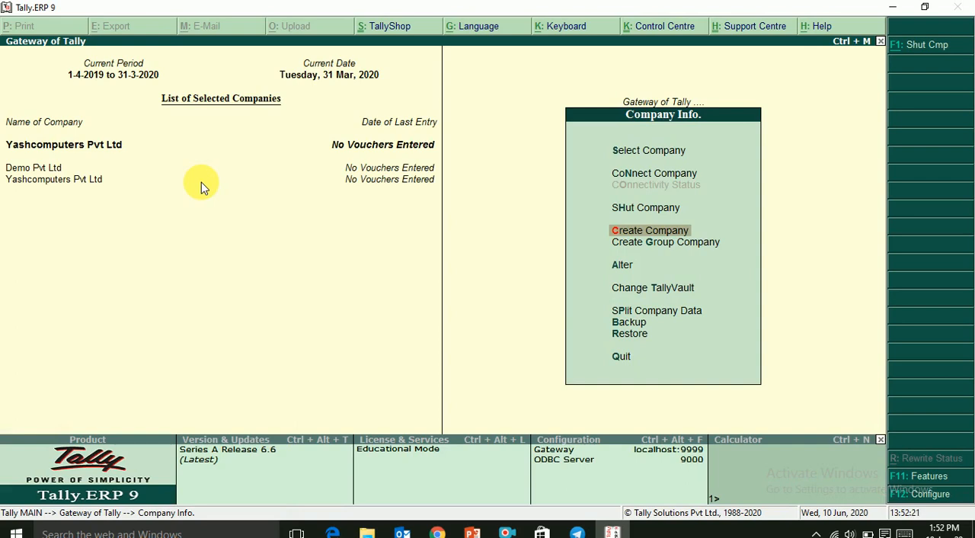
- Open the company Yashcomputers Pvt Ltd for alteration
{"action": "key", "text": "Down"}
{"action": "key", "text": "Down"}
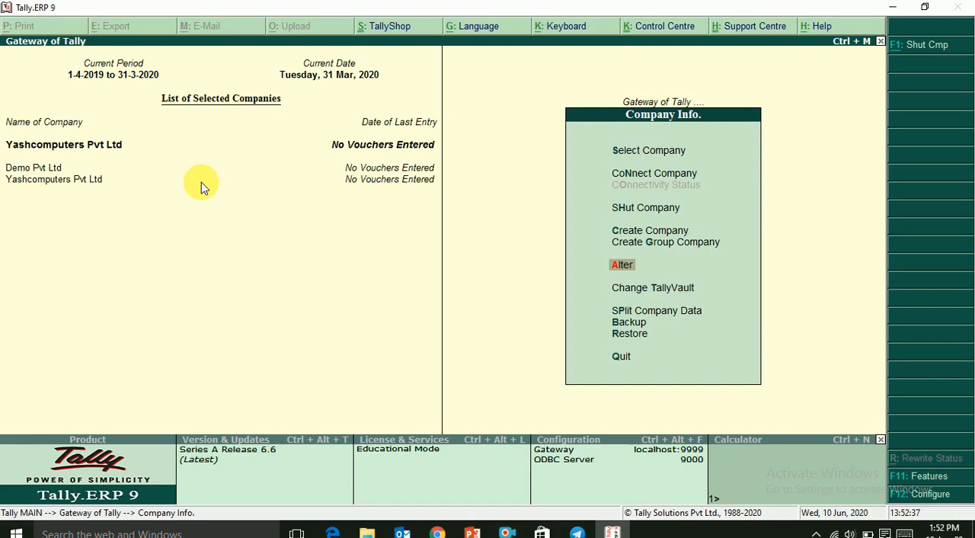
{"action": "key", "text": "Return"}
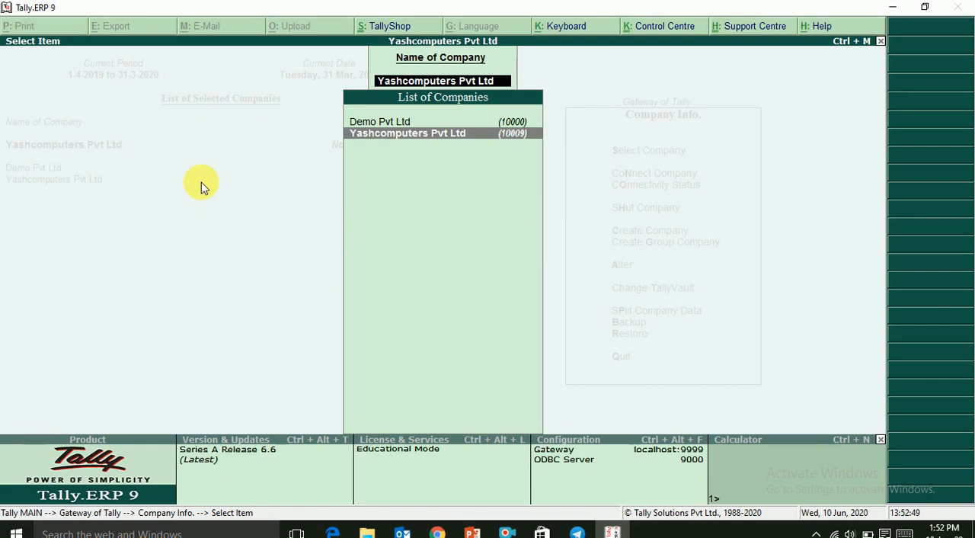
{"action": "key", "text": "Return"}
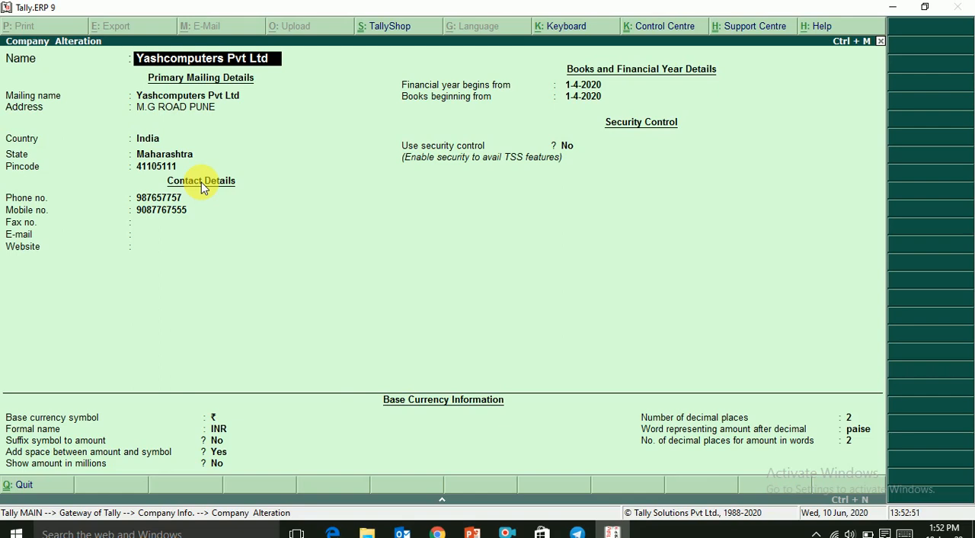
- Enter the company's e-mail address in its contact details, keeping the name, mailing details, phone and mobile entries
{"action": "key", "text": "Return"}
{"action": "key", "text": "Return"}
{"action": "key", "text": "Return"}
{"action": "key", "text": "Return"}
{"action": "key", "text": "Return"}
{"action": "key", "text": "Return"}
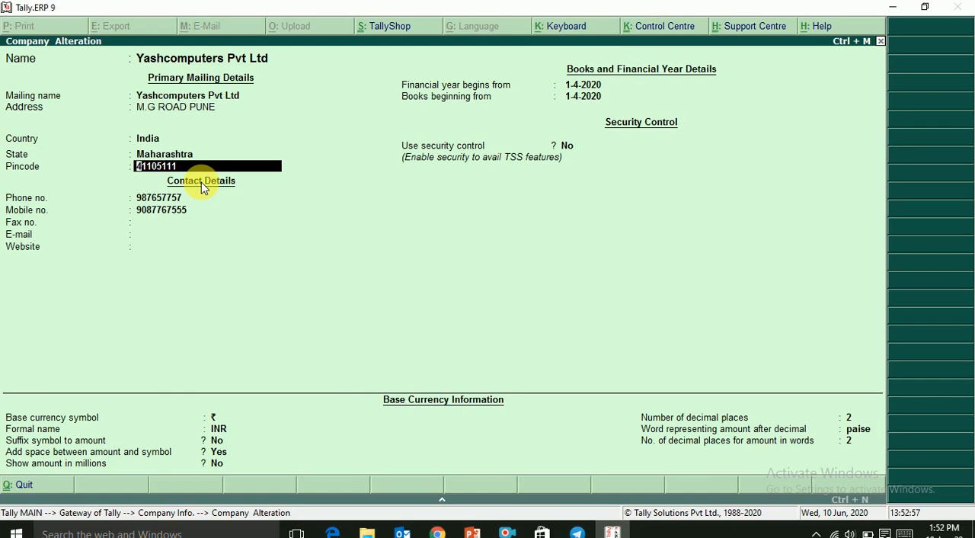
{"action": "key", "text": "Return"}
{"action": "key", "text": "Return"}
{"action": "key", "text": "Return"}
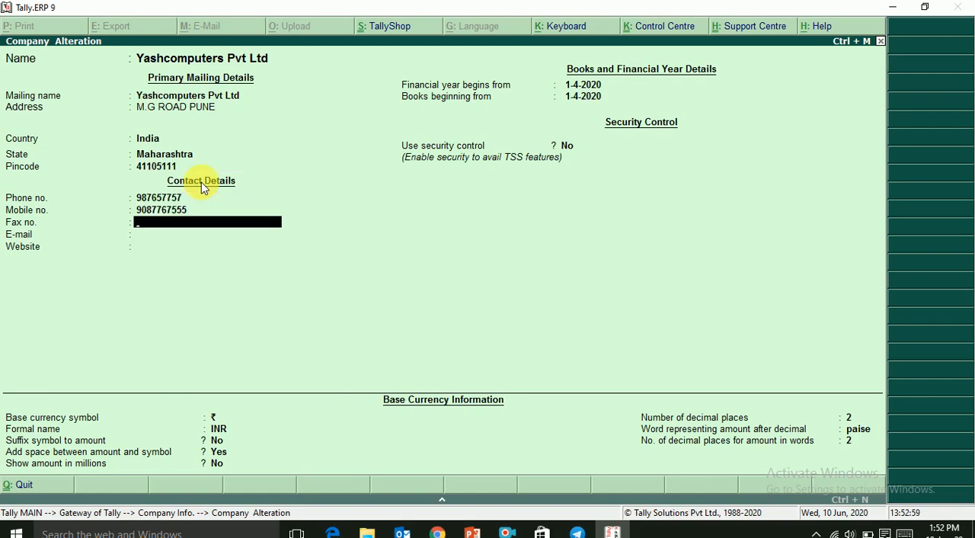
{"action": "key", "text": "Return"}
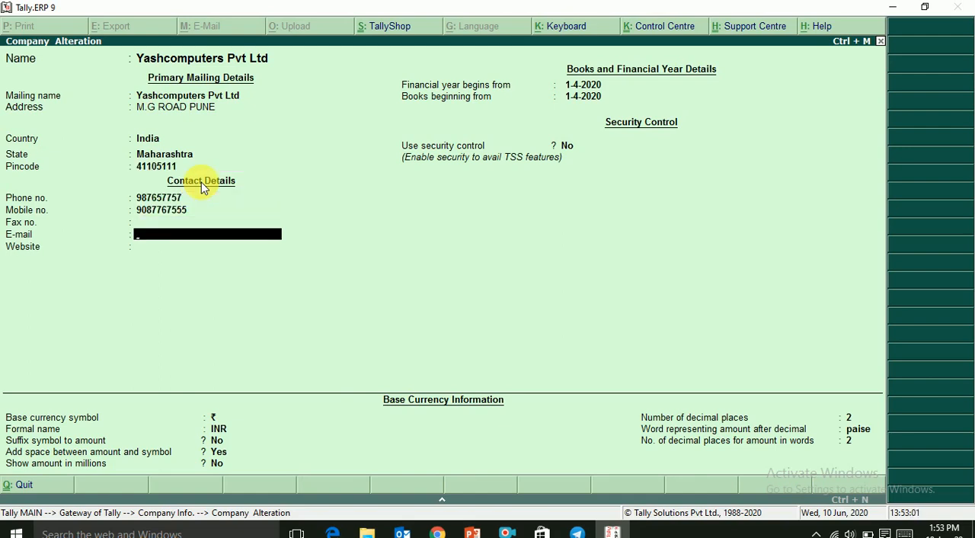
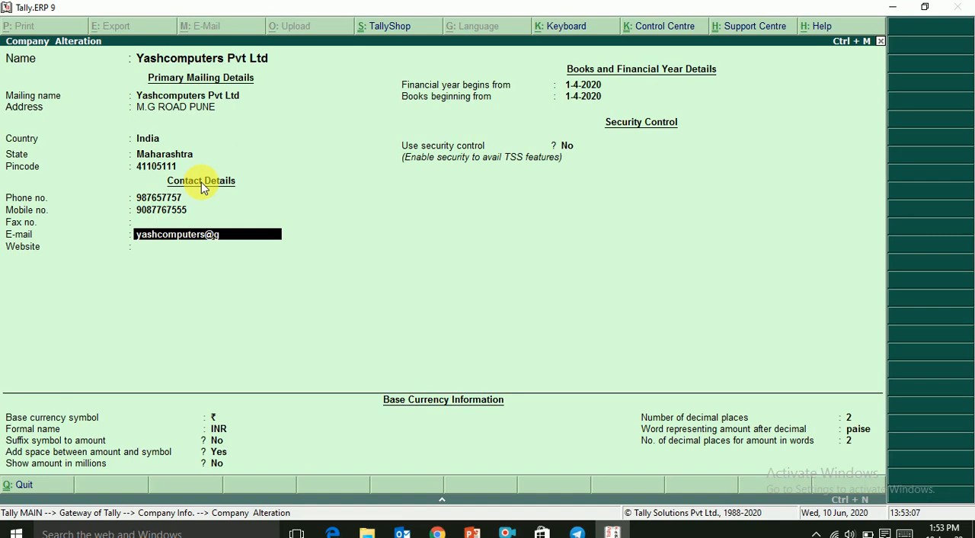
{"action": "key", "text": "Return"}
{"action": "key", "text": "Return"}
{"action": "key", "text": "Return"}
{"action": "key", "text": "Return"}
{"action": "key", "text": "Return"}
{"action": "key", "text": "Return"}
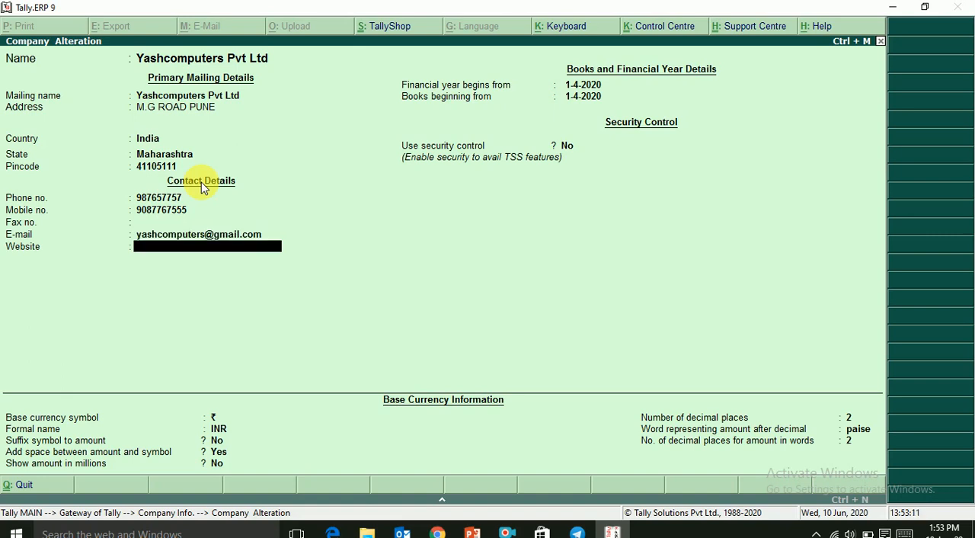
- Leave the website blank, save the company alteration and return to the Company Info. menu
{"action": "key", "text": "Return"}
{"action": "key", "text": "Return"}
{"action": "key", "text": "Return"}
{"action": "key", "text": "Return"}
{"action": "key", "text": "Return"}
{"action": "key", "text": "Return"}
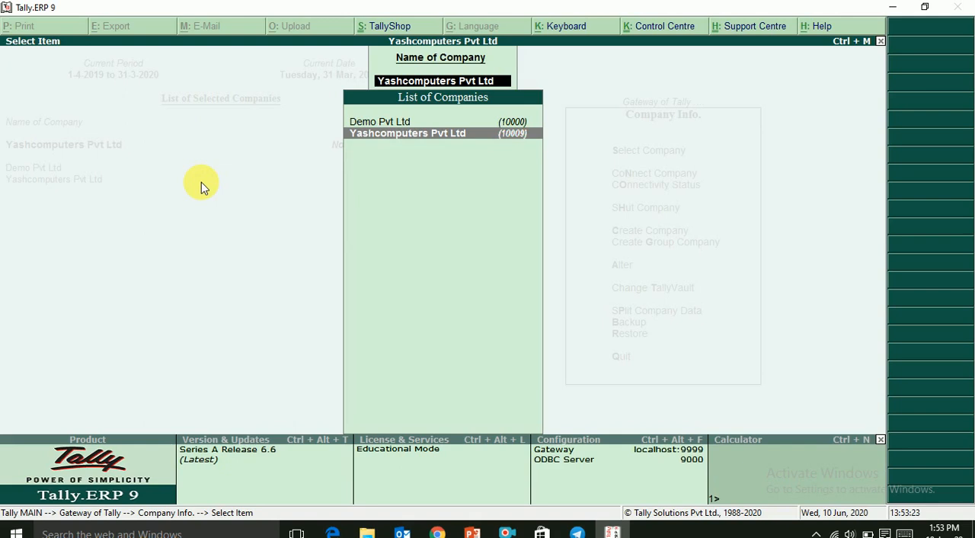
{"action": "key", "text": "Escape"}
{"action": "key", "text": "Escape"}
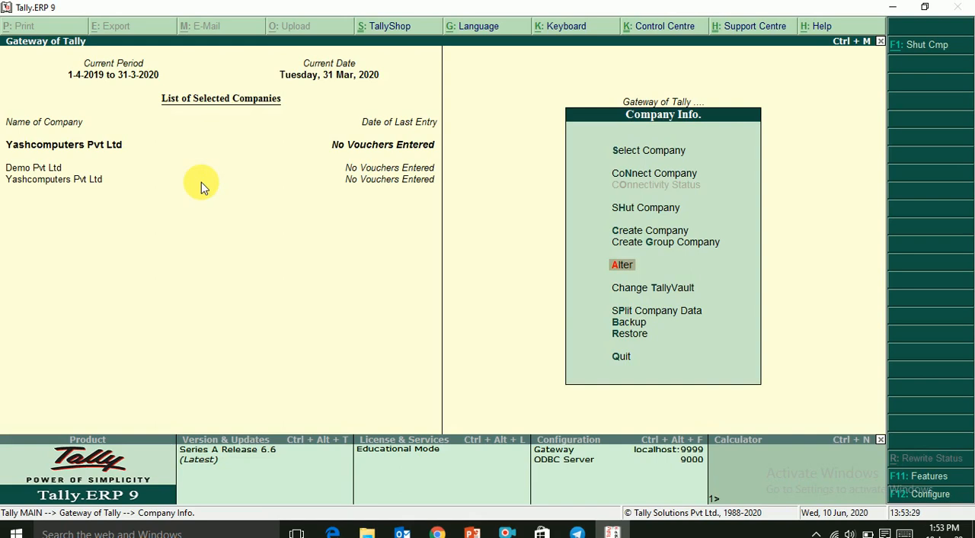
- Look through the list of available companies and load DEMO1 PVT LTD (10004)
{"action": "key", "text": "Up"}
{"action": "key", "text": "Up"}
{"action": "key", "text": "Up"}
{"action": "key", "text": "Up"}
{"action": "key", "text": "Up"}
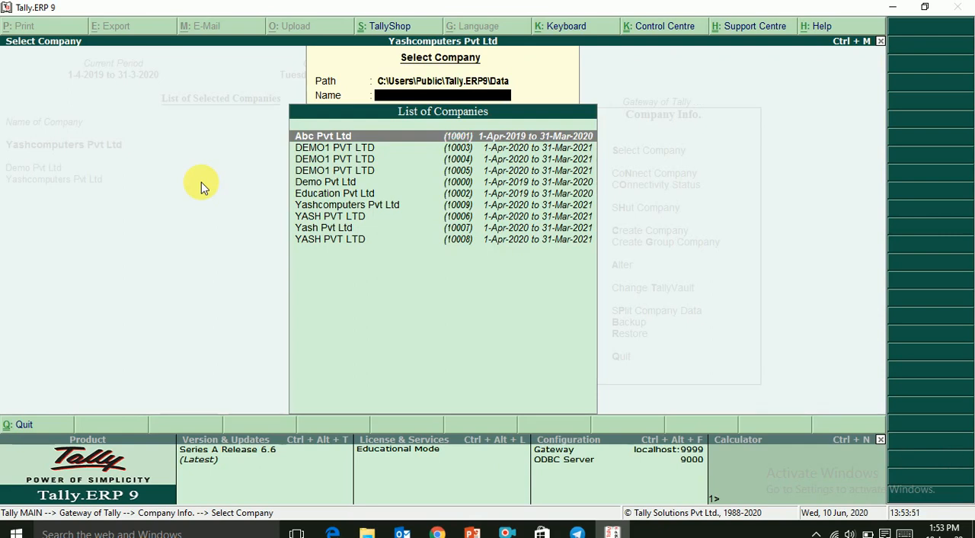
{"action": "key", "text": "Down"}
{"action": "key", "text": "Down"}
{"action": "key", "text": "Down"}
{"action": "key", "text": "Down"}
{"action": "key", "text": "Down"}
{"action": "key", "text": "Down"}
{"action": "key", "text": "Down"}
{"action": "key", "text": "Down"}
{"action": "key", "text": "Down"}
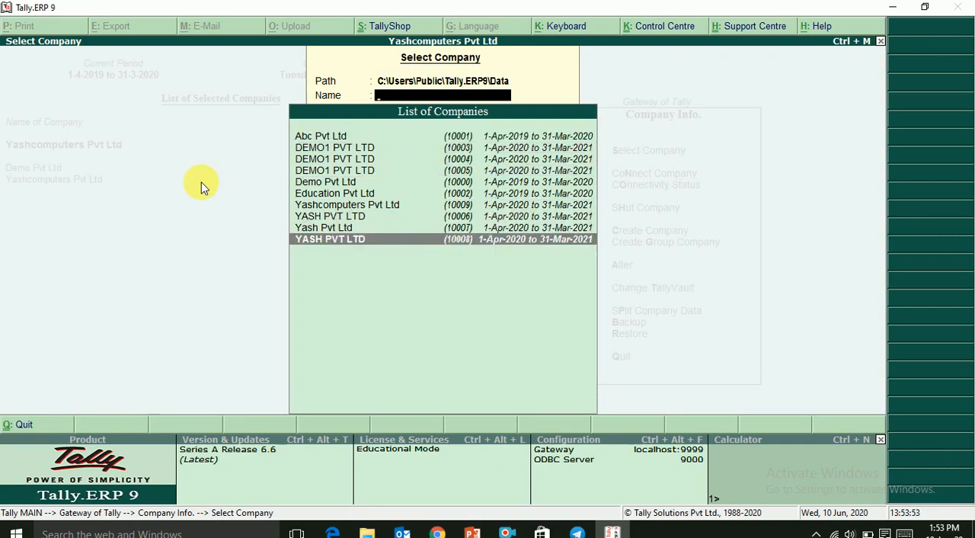
{"action": "key", "text": "Up"}
{"action": "key", "text": "Up"}
{"action": "key", "text": "Up"}
{"action": "key", "text": "Up"}
{"action": "key", "text": "Up"}
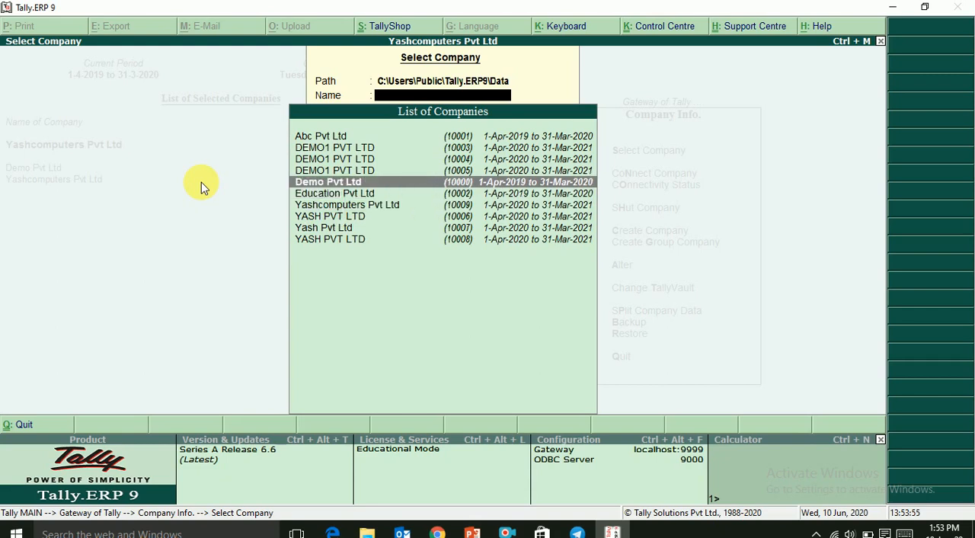
{"action": "key", "text": "Up"}
{"action": "key", "text": "Up"}
{"action": "key", "text": "Up"}
{"action": "key", "text": "Up"}
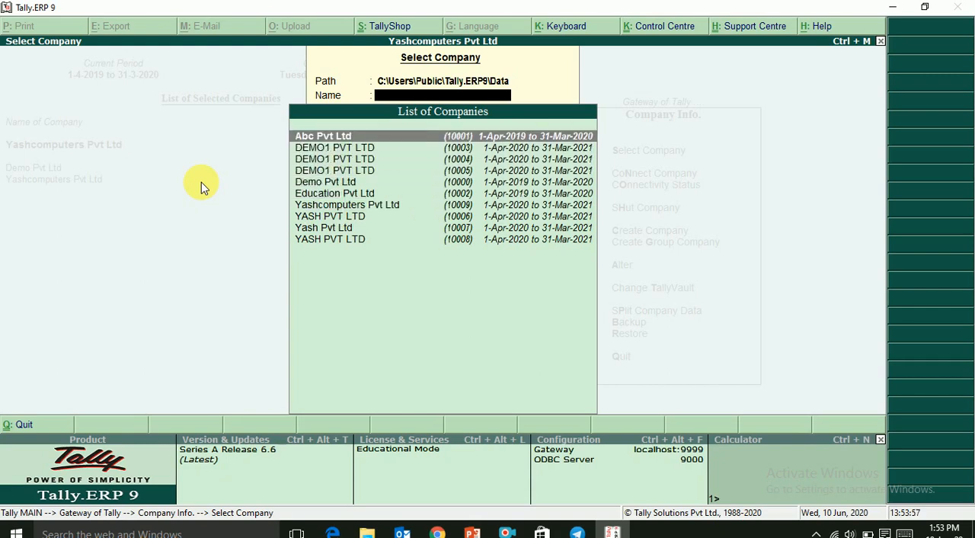
{"action": "key", "text": "Down"}
{"action": "key", "text": "Down"}
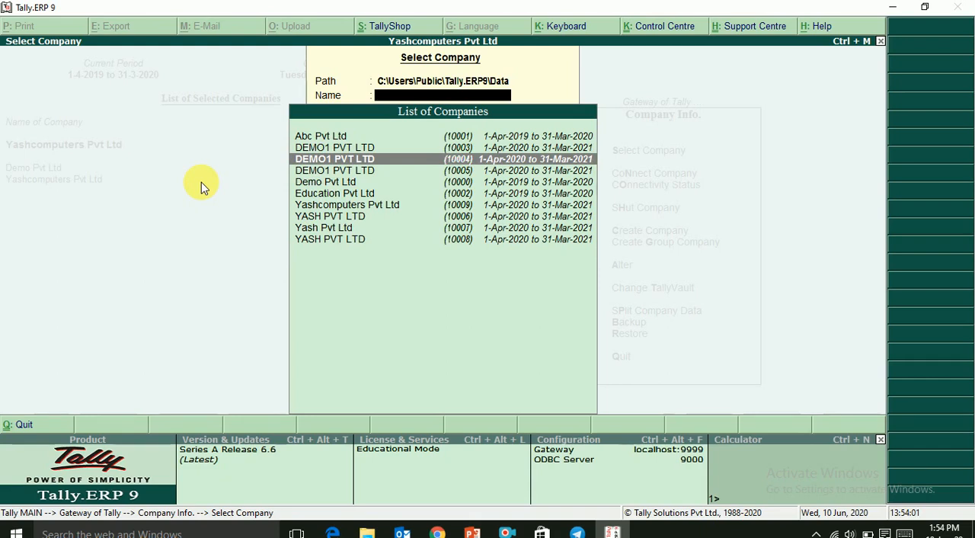
{"action": "key", "text": "Return"}
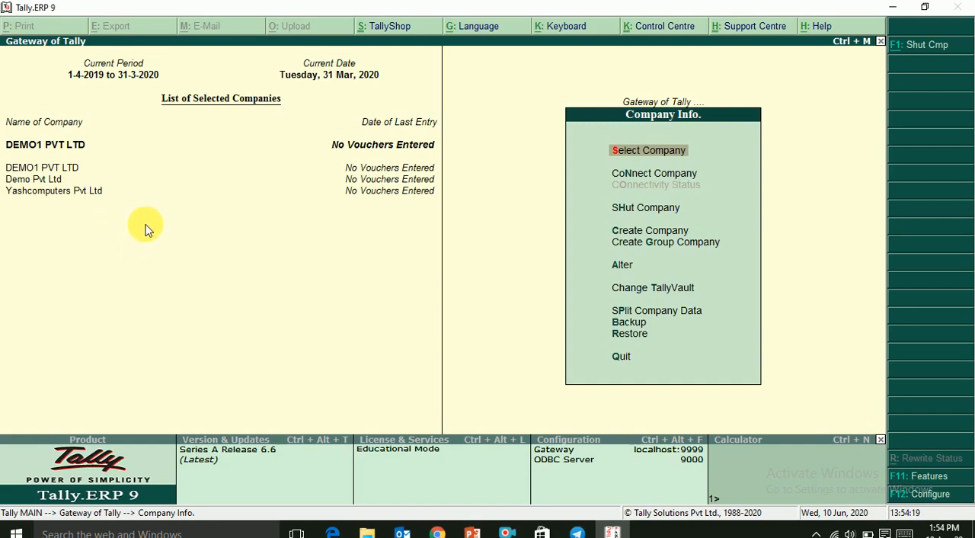
- Shut the companies DEMO1 PVT LTD and Demo Pvt Ltd, keeping only Yashcomputers Pvt Ltd loaded
{"action": "key", "text": "Down"}
{"action": "key", "text": "Down"}
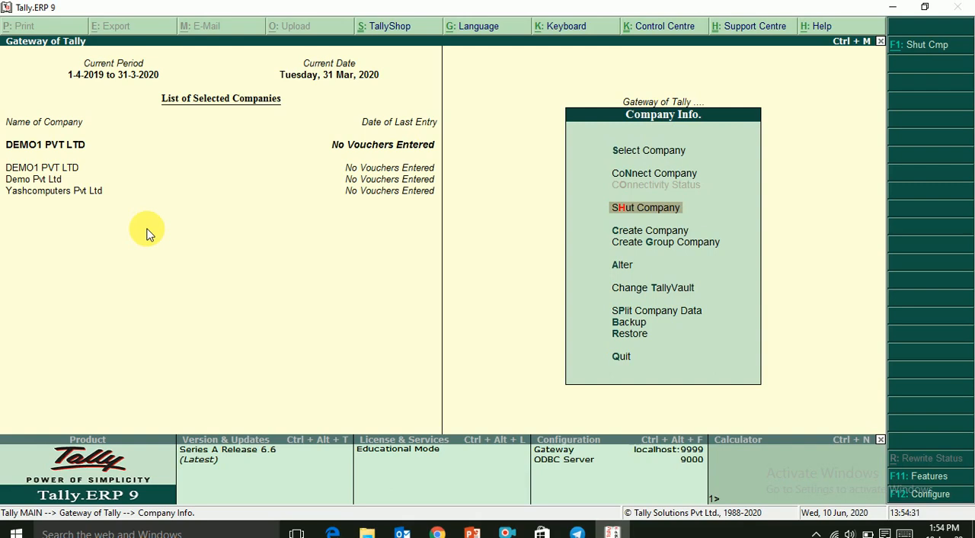
{"action": "key", "text": "Return"}
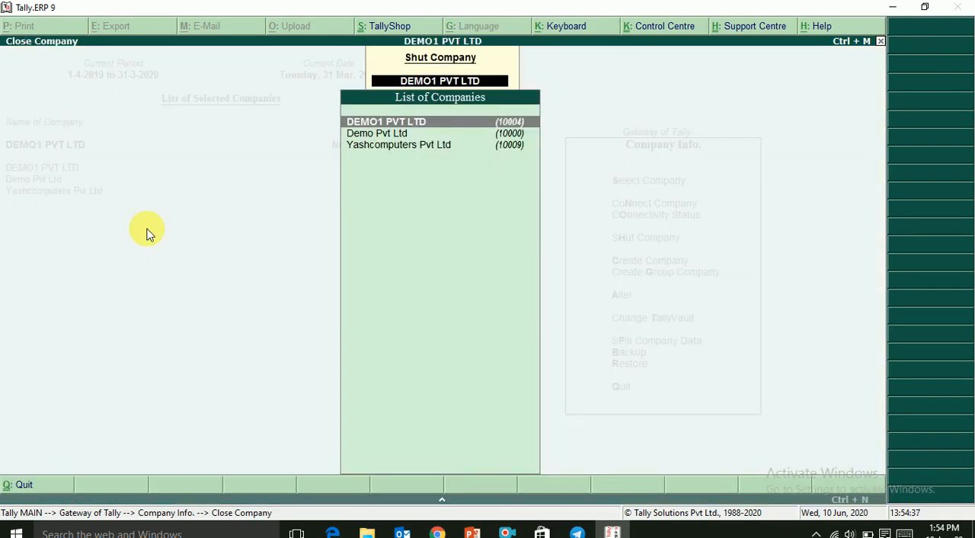
{"action": "key", "text": "Return"}
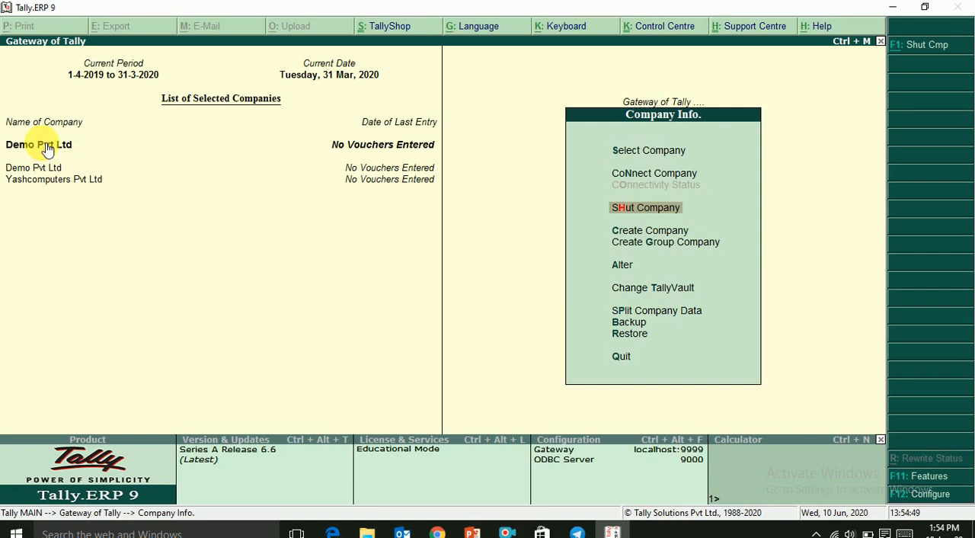
{"action": "key", "text": "Return"}
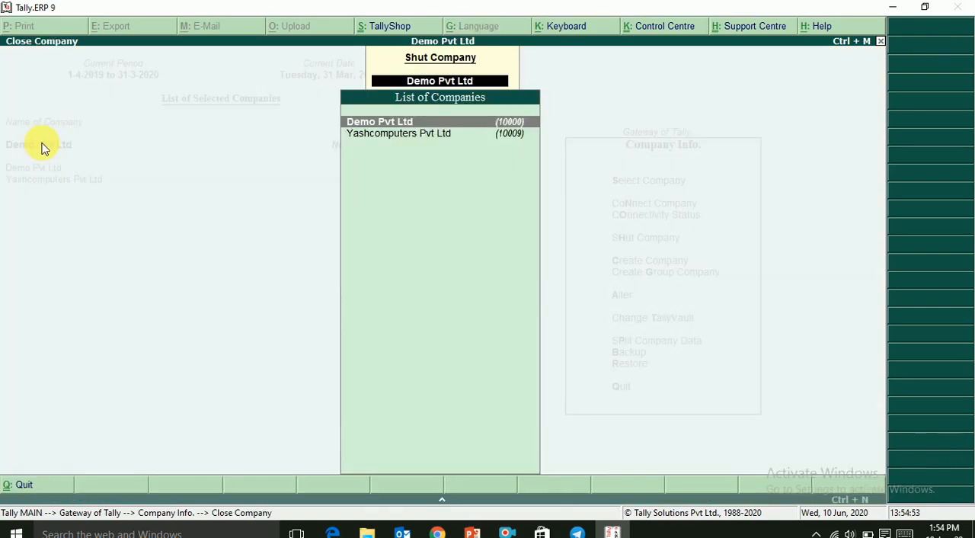
{"action": "key", "text": "Return"}
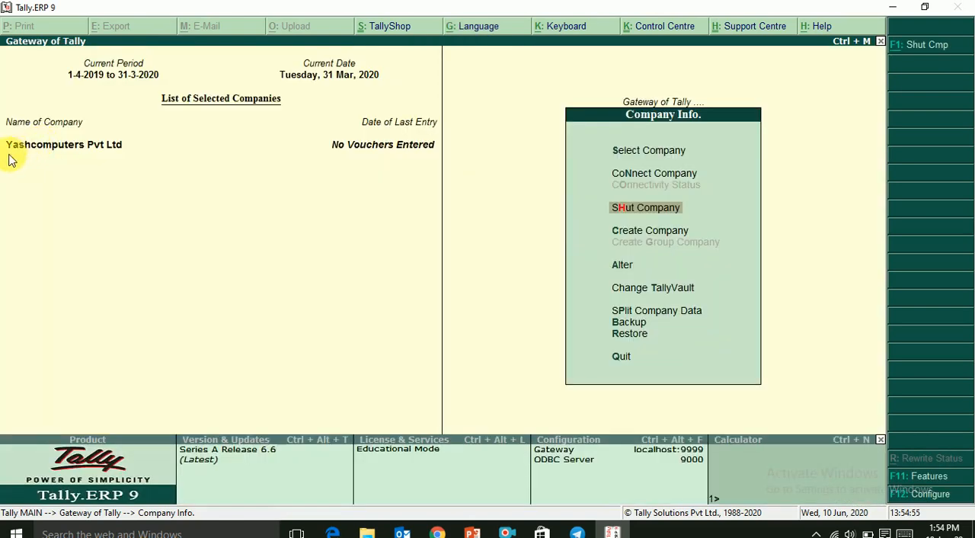